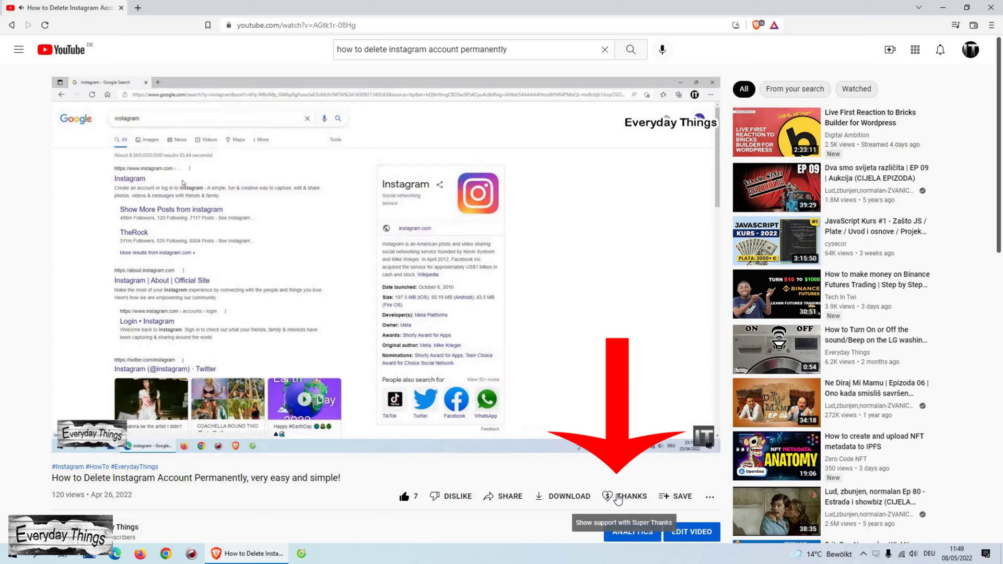
# Bring up the Super Thanks purchase dialog from the Thanks button under the video
pyautogui.click(628, 493)
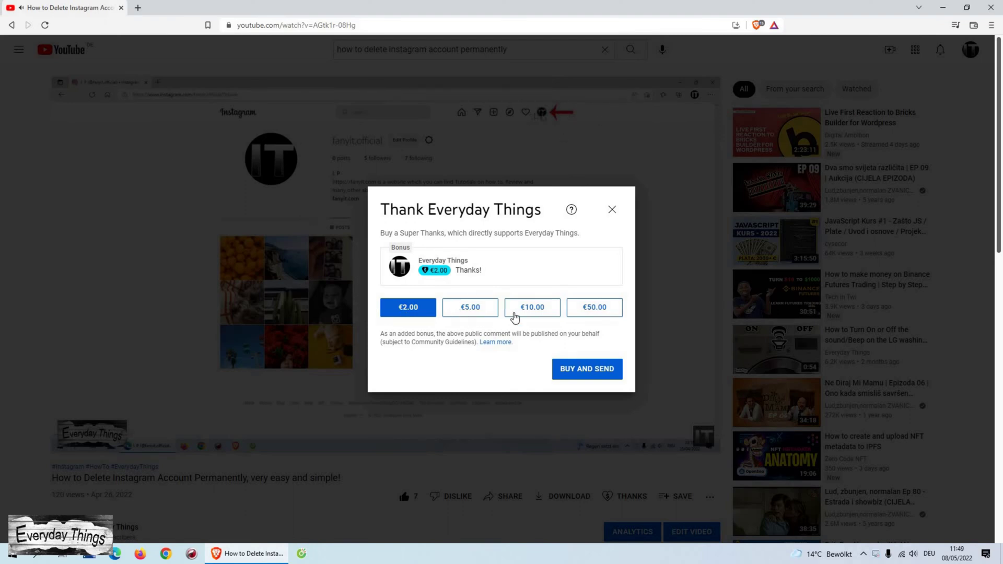
# Dismiss the Thanks dialog and switch to the Supers tab of Channel monetization
pyautogui.click(612, 212)
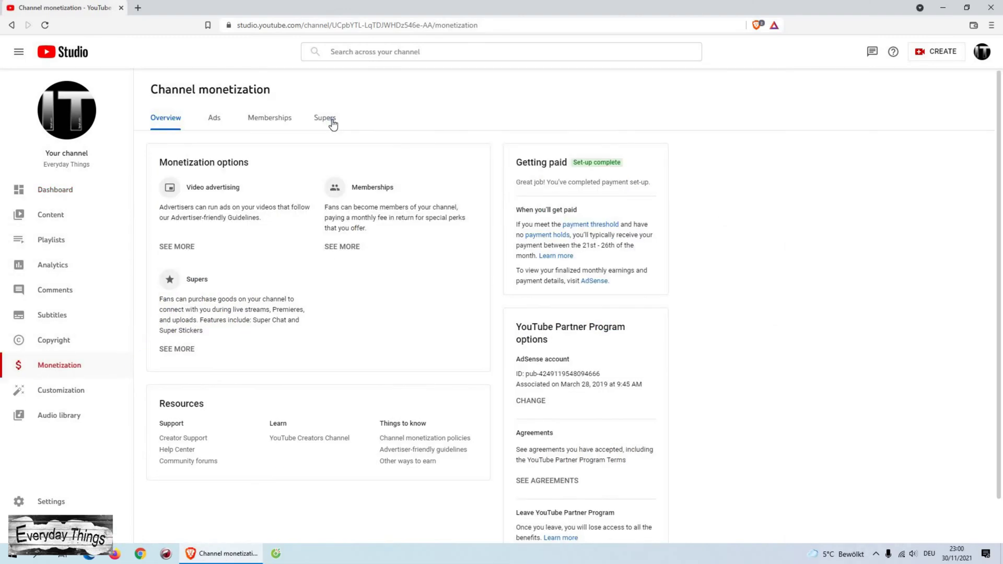
pyautogui.click(326, 118)
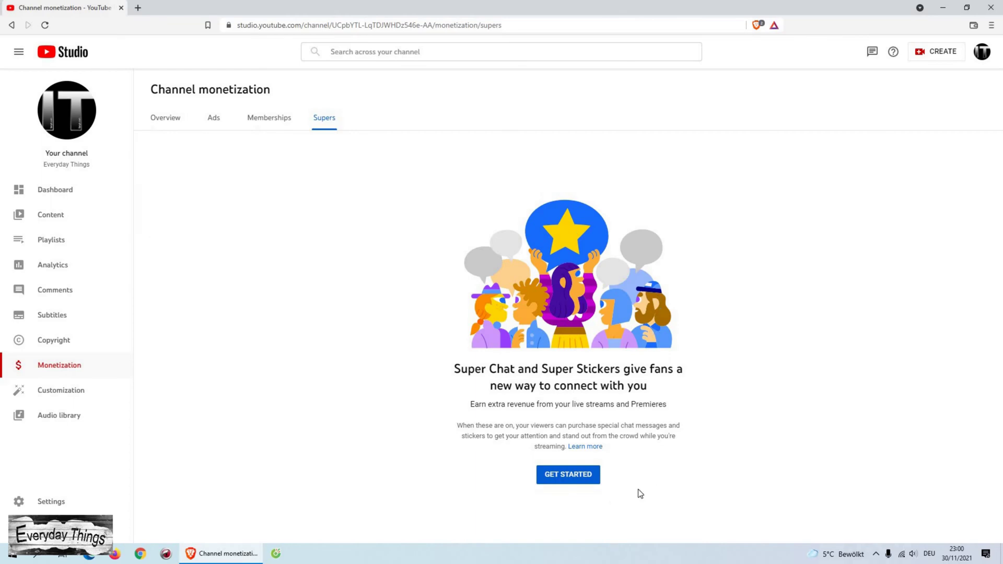
# Start Supers setup and fill the Paid Features form: name Everyday Things, email, company N/A, terms agreed
pyautogui.click(549, 474)
pyautogui.scroll(-5, 494, 298)
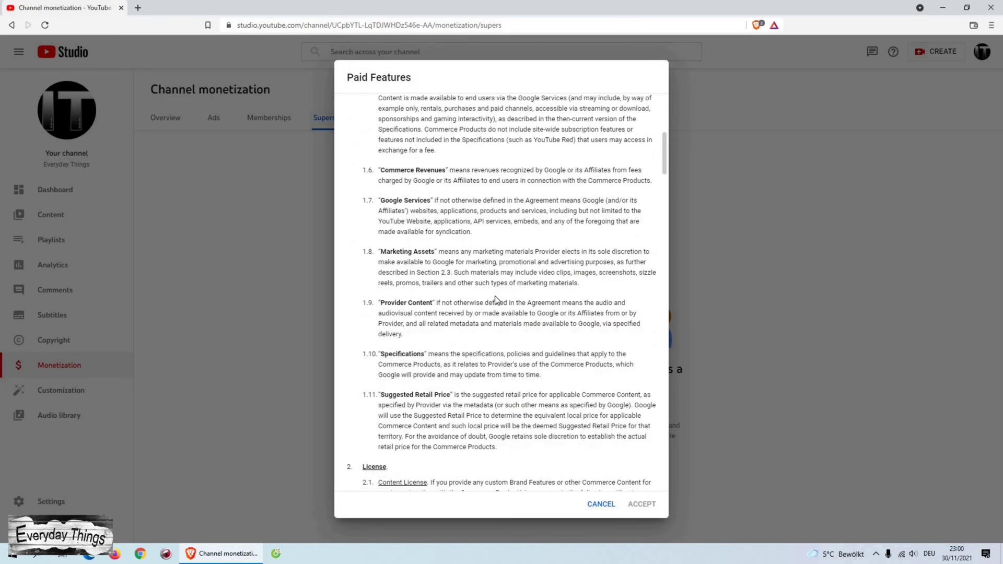
pyautogui.scroll(5, 495, 299)
pyautogui.moveTo(664, 110); pyautogui.dragTo(662, 494)
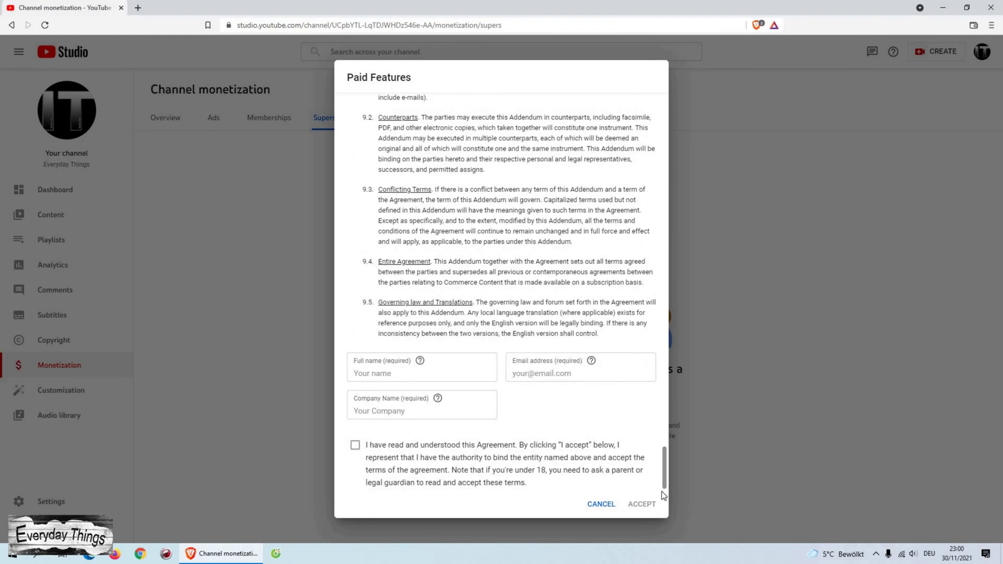
pyautogui.click(413, 373)
pyautogui.write('Everyday Things')
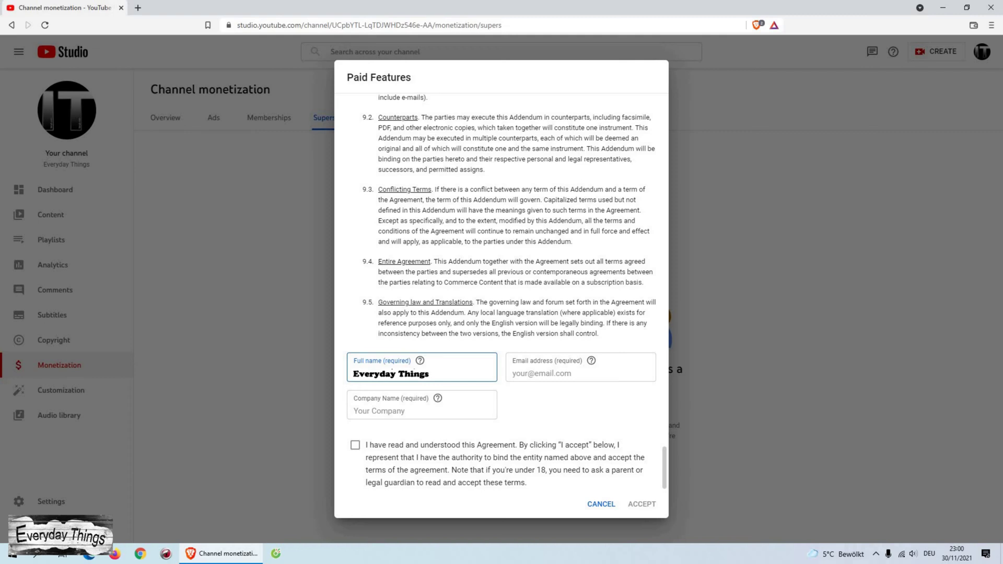
pyautogui.click(580, 373)
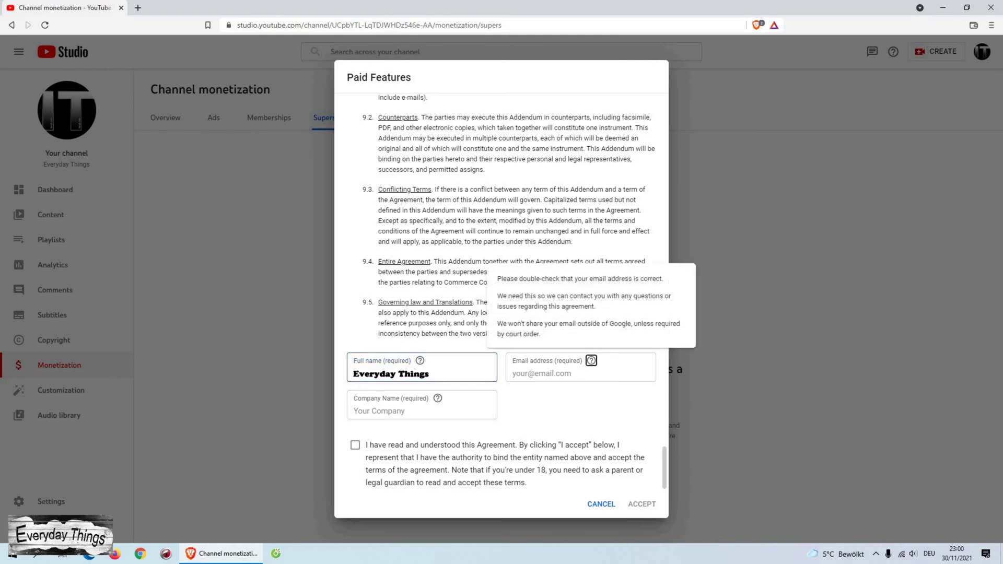
pyautogui.write('ev')
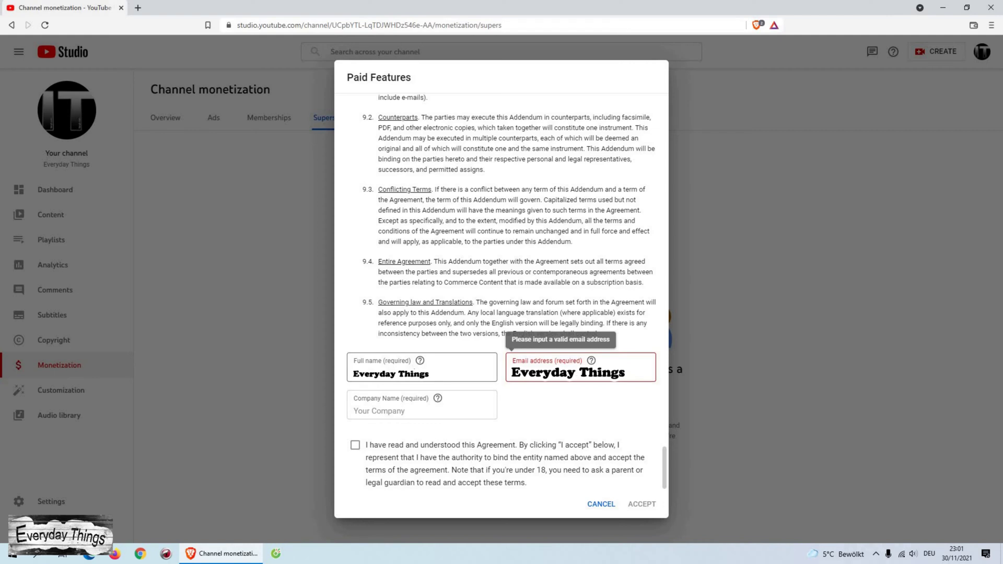
pyautogui.click(421, 407)
pyautogui.moveTo(437, 398)
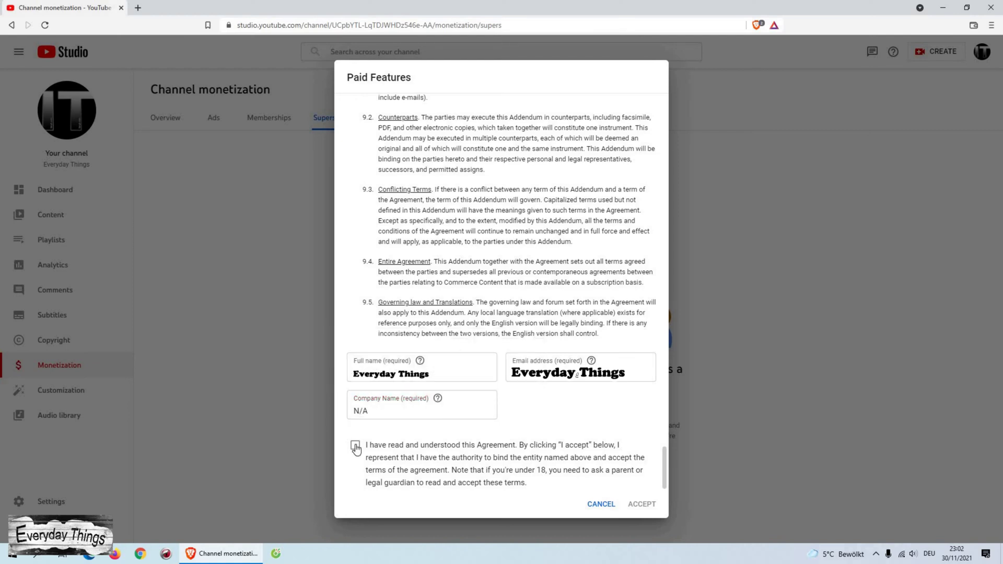
pyautogui.click(356, 446)
# Accept the Paid Features agreement, enabling Super Chat and Super Stickers
pyautogui.click(641, 504)
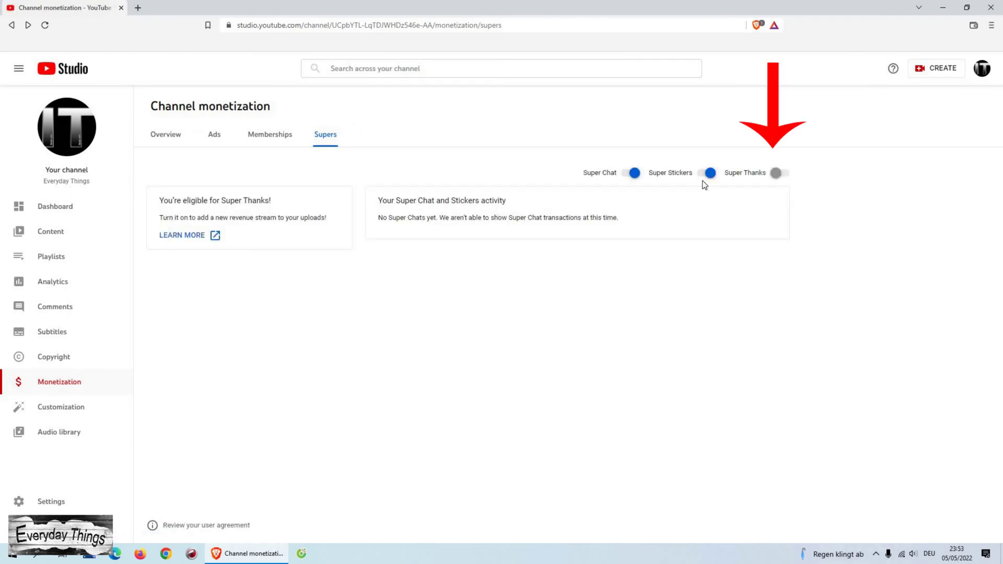
# Turn the Super Thanks toggle on, then head to the channel's Content page
pyautogui.click(779, 173)
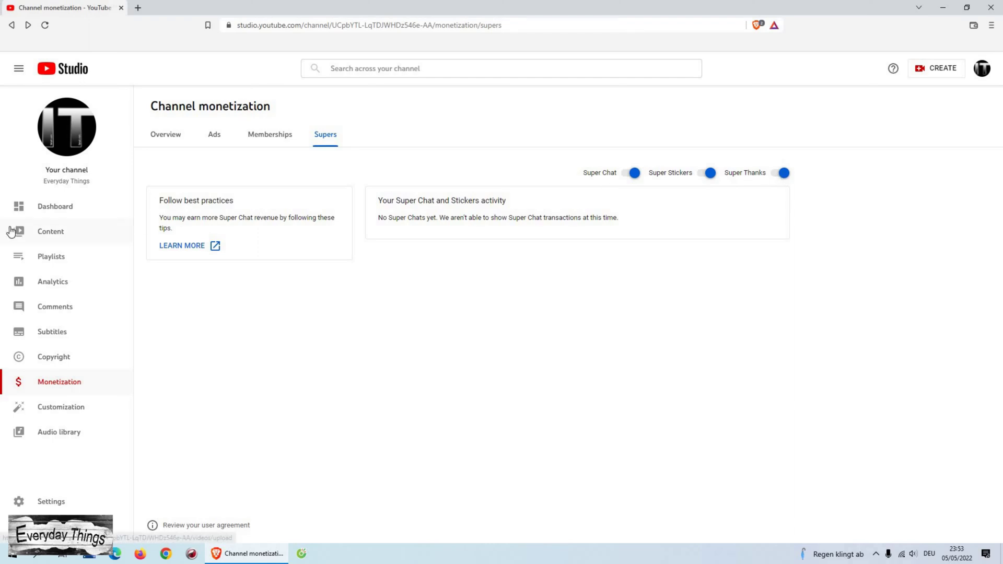
pyautogui.click(48, 231)
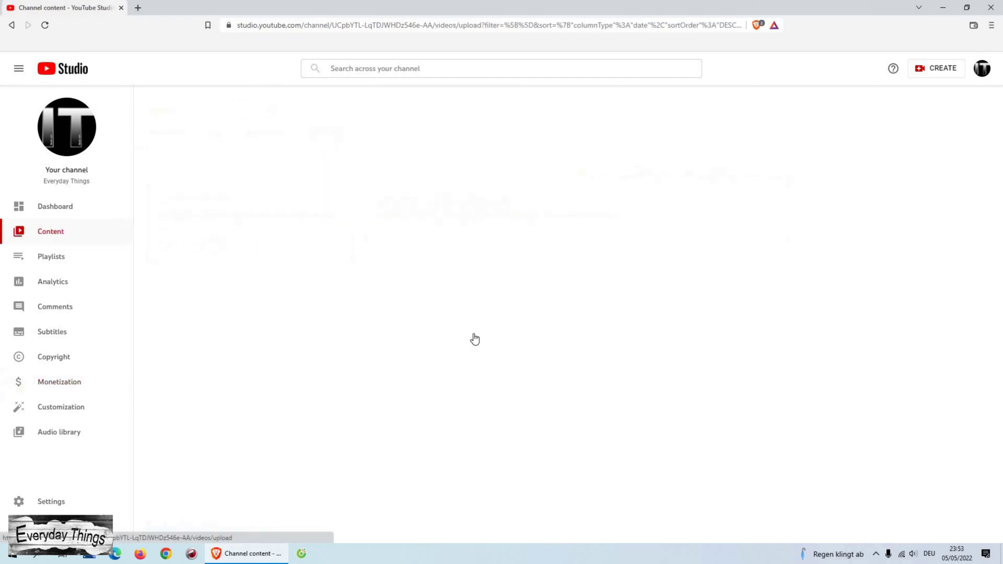